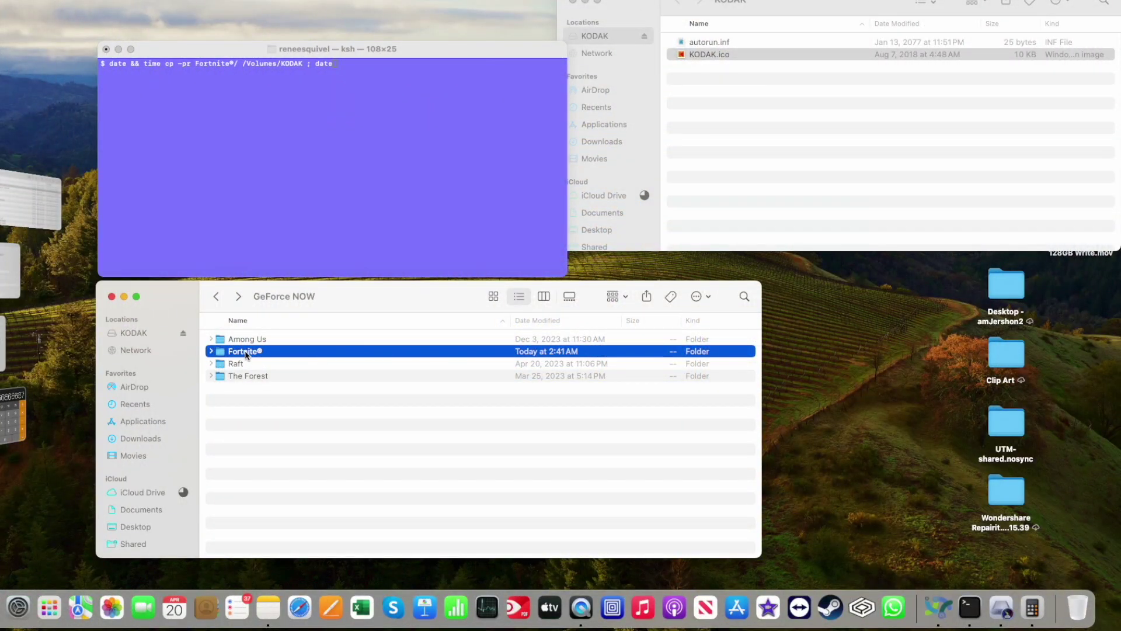
Confirm the Fortnite® folder is 121.29 GB, then return to the Terminal copy command
key(super+i)
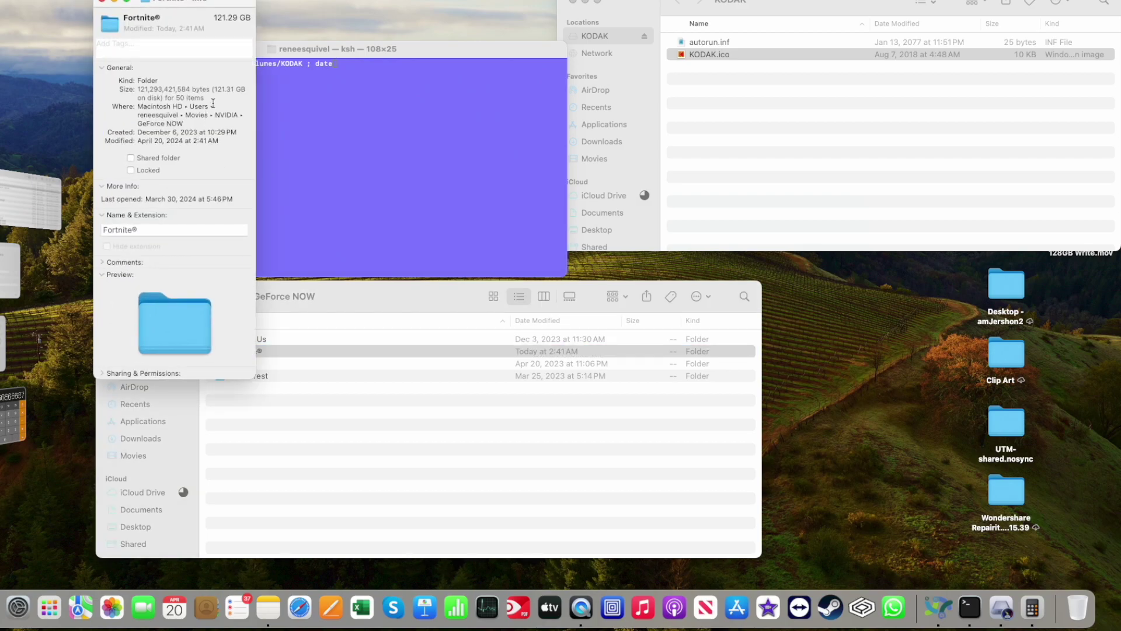
click(102, 2)
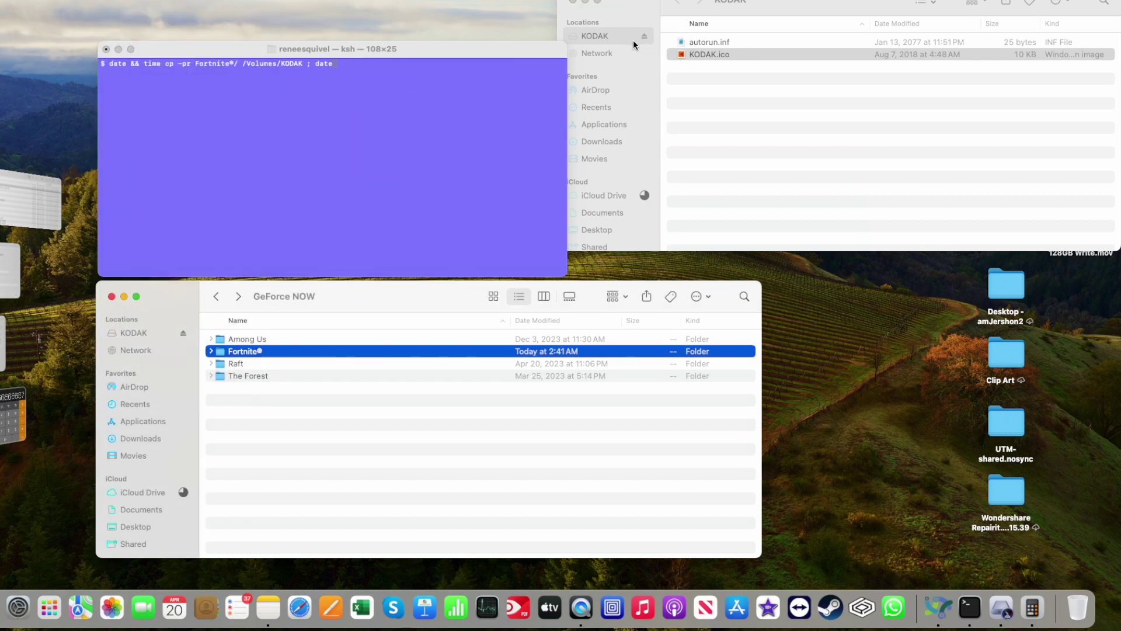
click(421, 57)
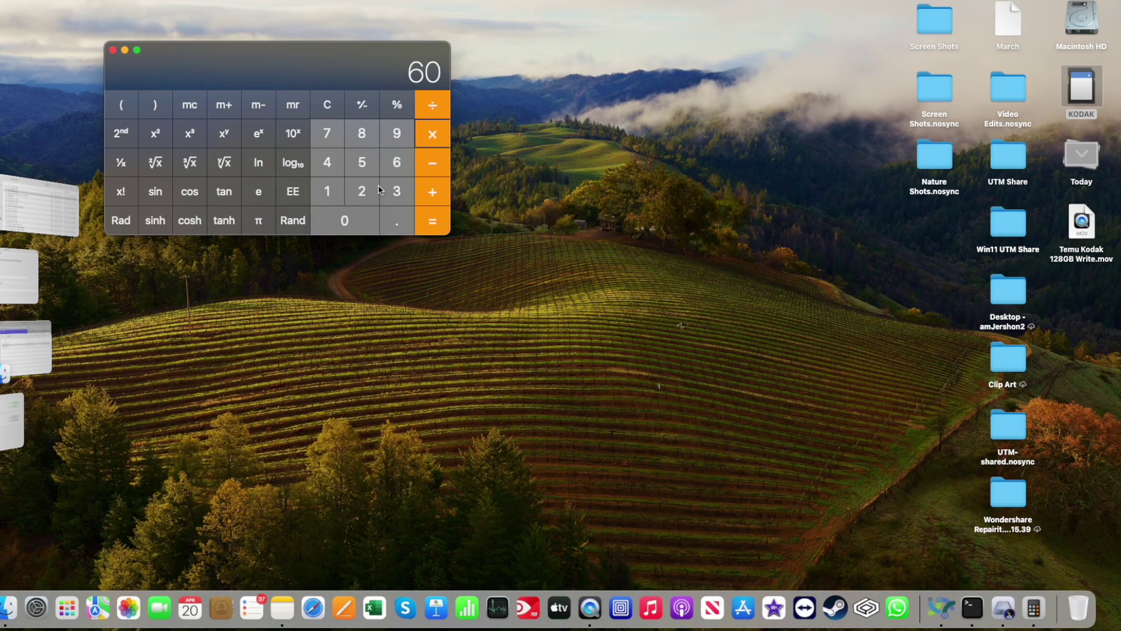
Store the 2288-second copy time in memory and divide 121300000 by 2288, giving 53015.73
text(+)
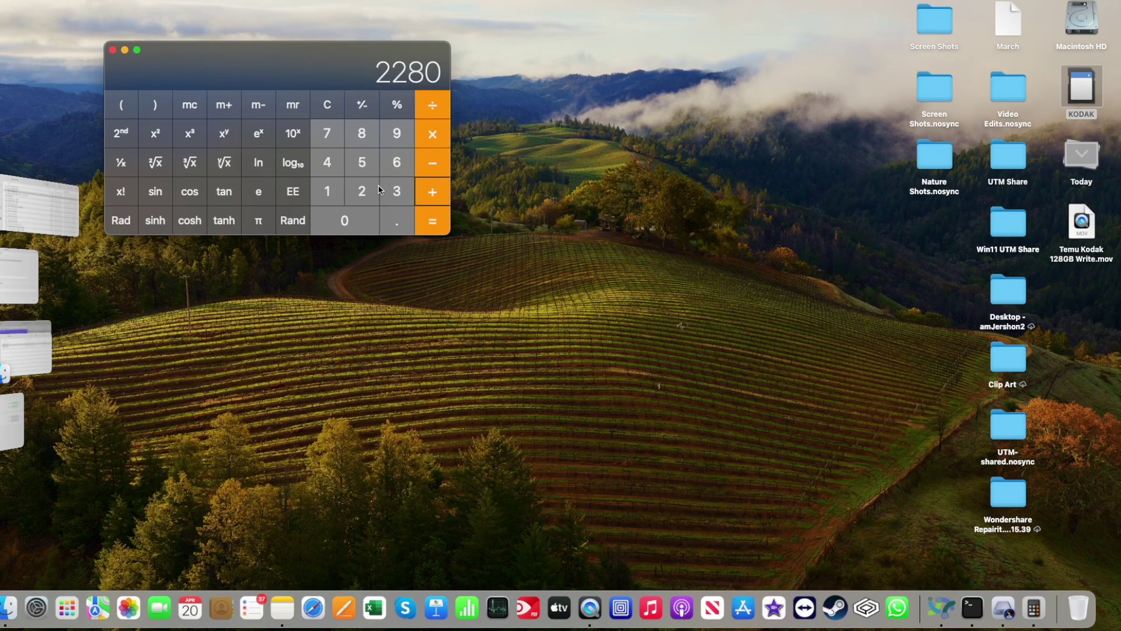
text(8=)
click(232, 109)
text(121)
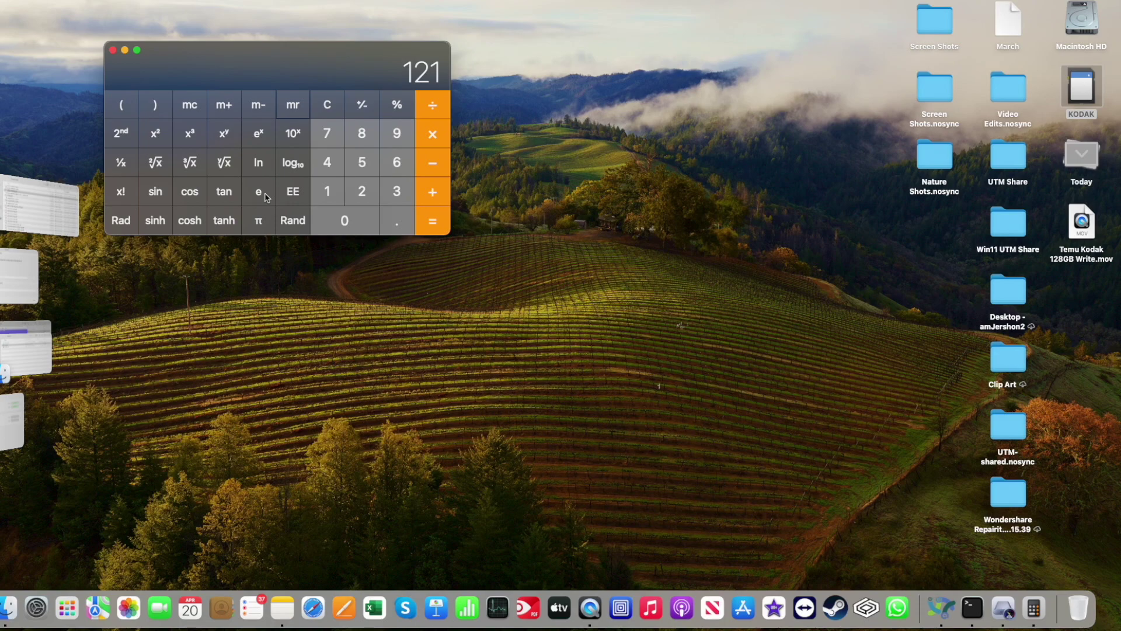
text(300)
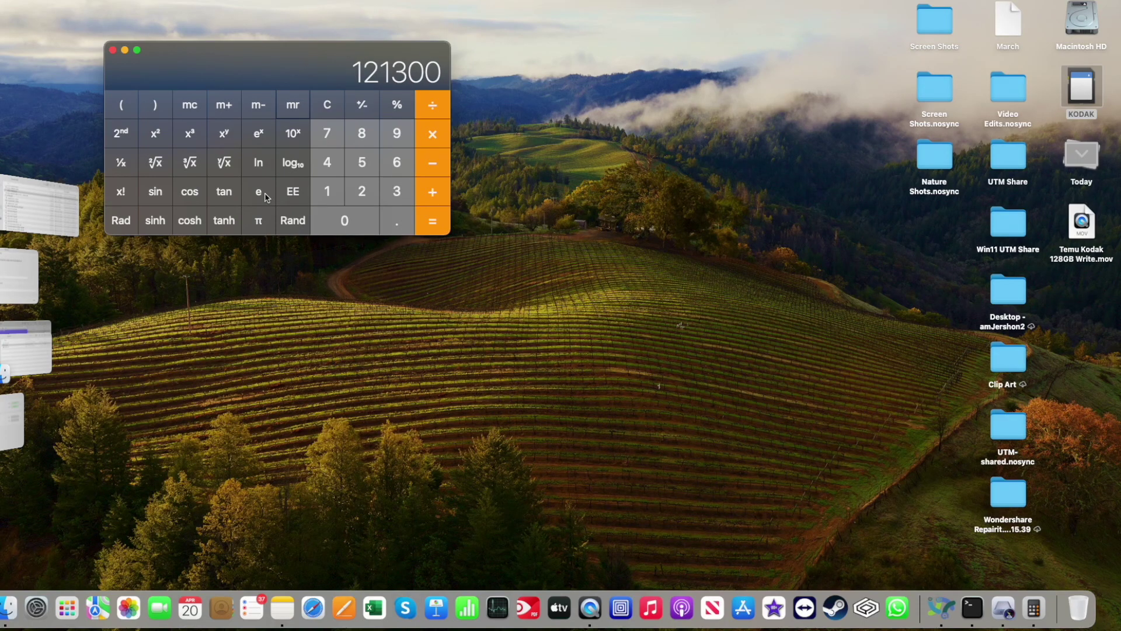
text(000)
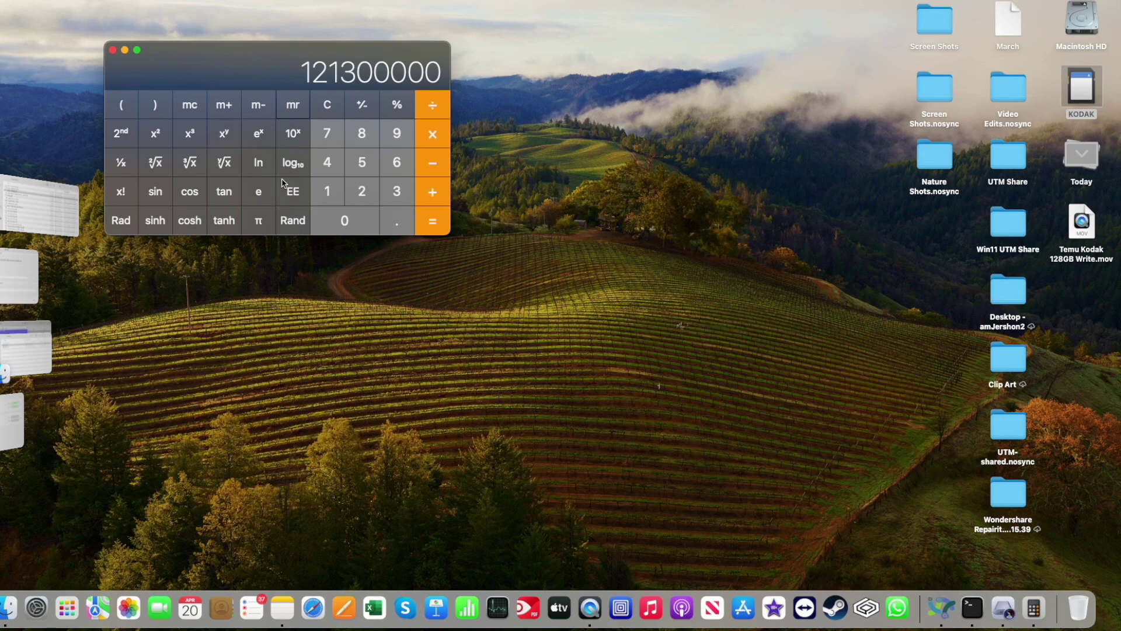
click(433, 105)
text(2288)
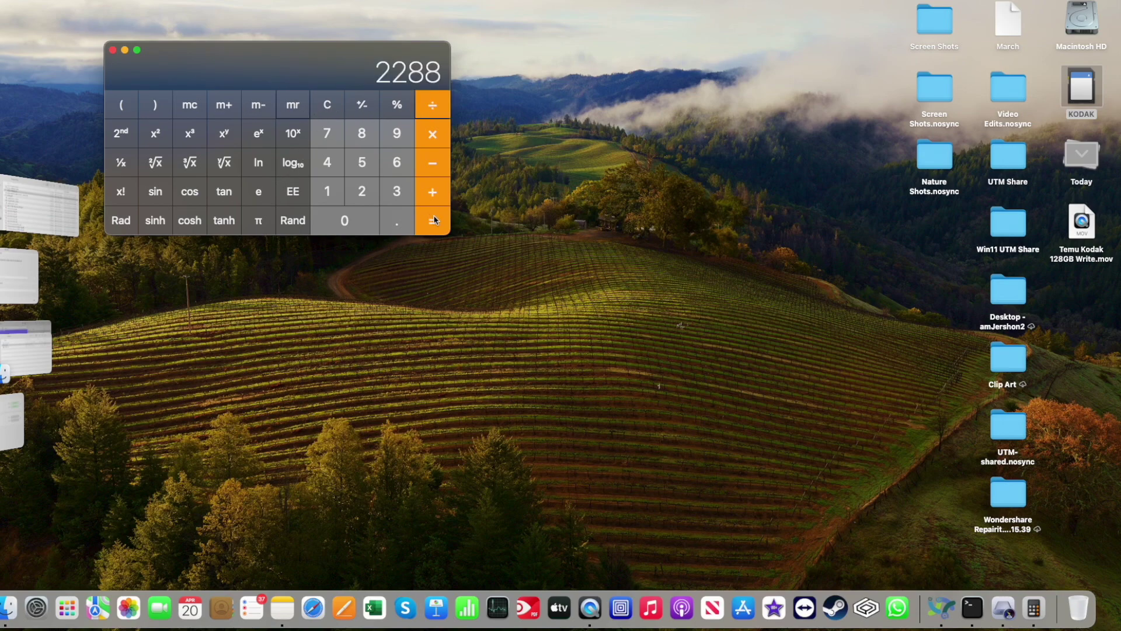
click(432, 220)
drag(153, 87, 180, 85)
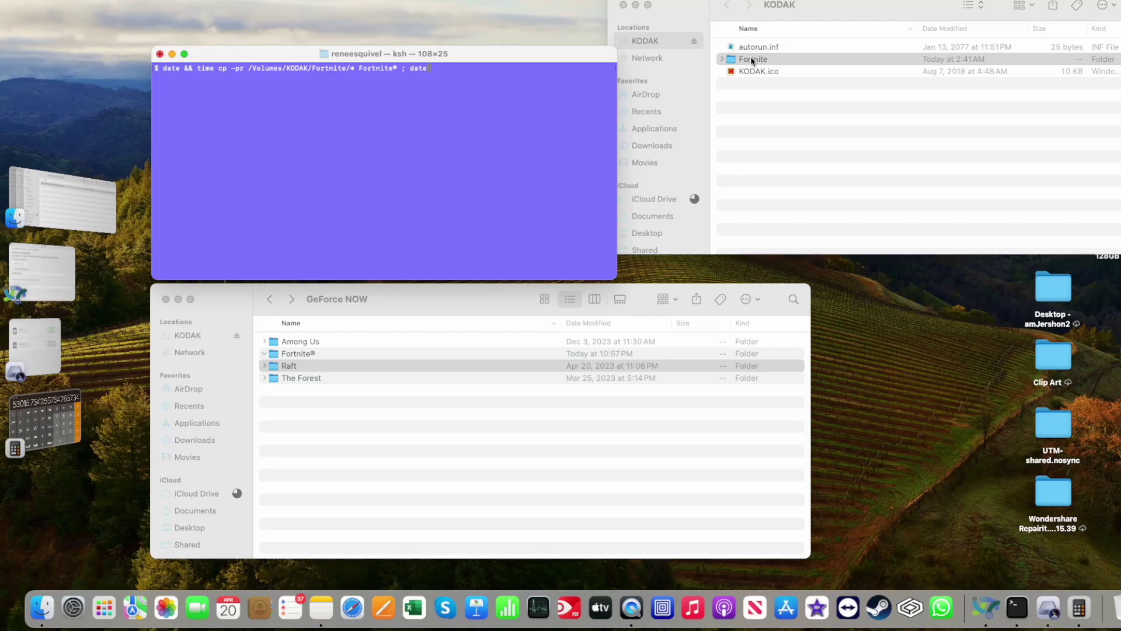
Check that the local Fortnite® folder now holds only 6 KB
click(291, 353)
key(super+i)
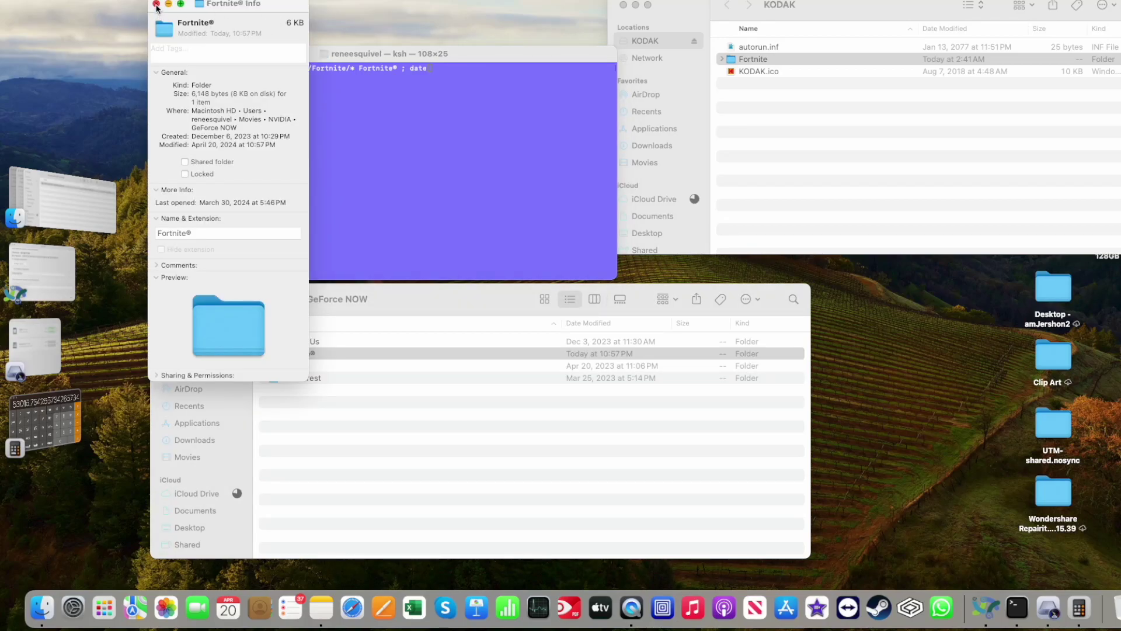
click(156, 4)
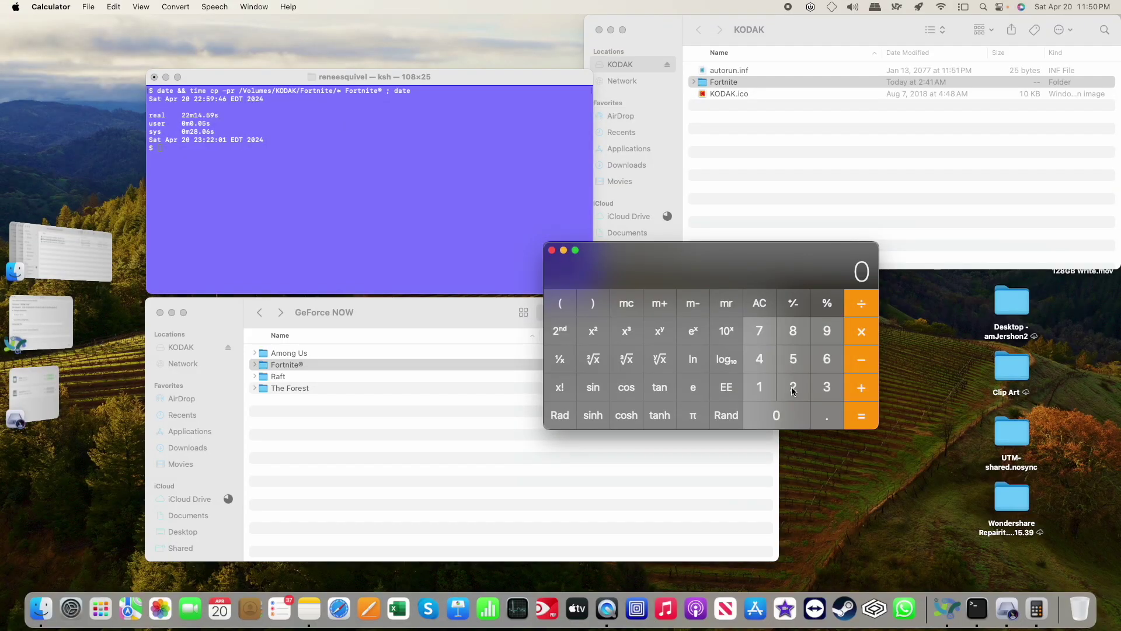
Convert 22 minutes to 1320 seconds (22 × 60) and store it in memory
double_click(791, 387)
click(861, 331)
click(827, 358)
click(792, 421)
key(Return)
click(666, 304)
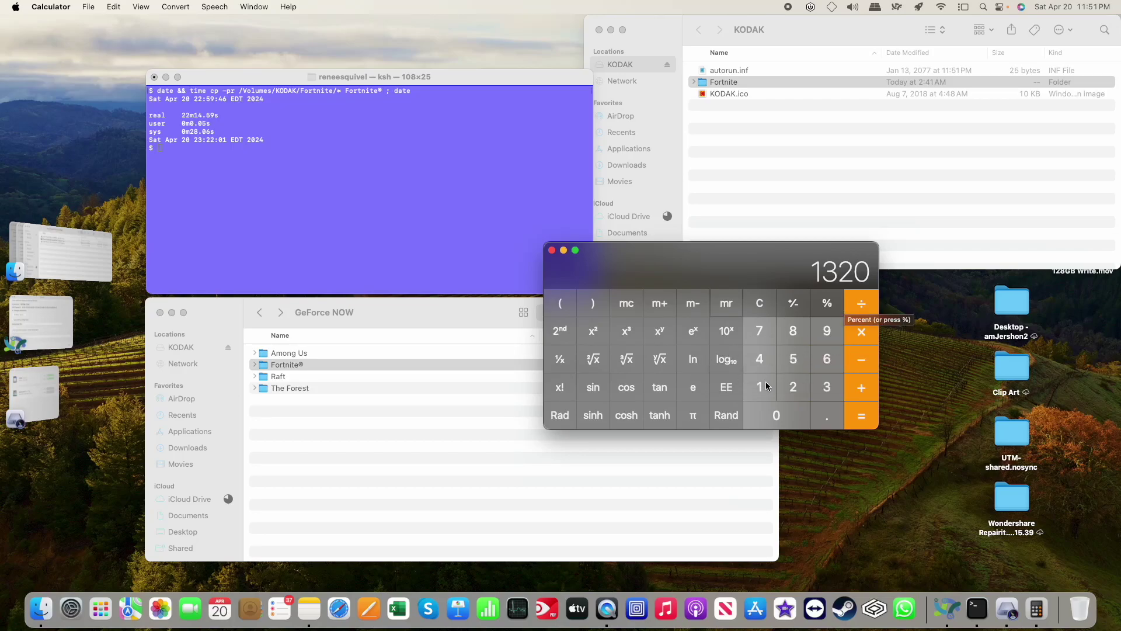
Divide 121300000 by the stored 1320 seconds to get a read speed of 91893.94
click(767, 384)
click(786, 387)
click(759, 386)
click(827, 386)
click(787, 408)
click(787, 407)
click(787, 407)
click(787, 408)
click(787, 408)
click(863, 304)
text(1320)
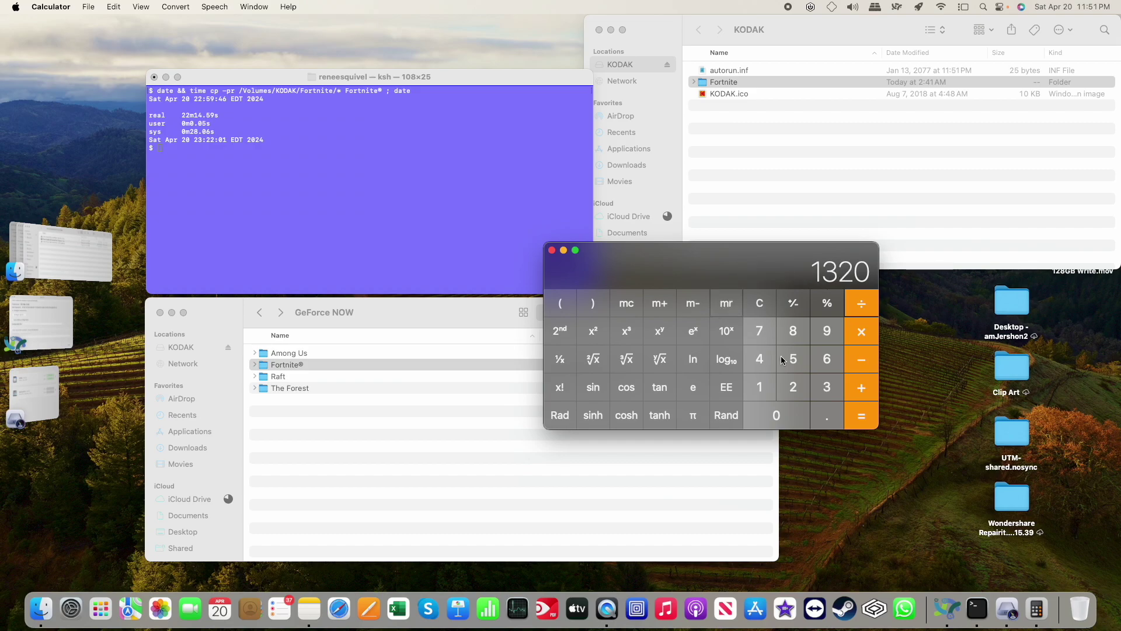
click(859, 417)
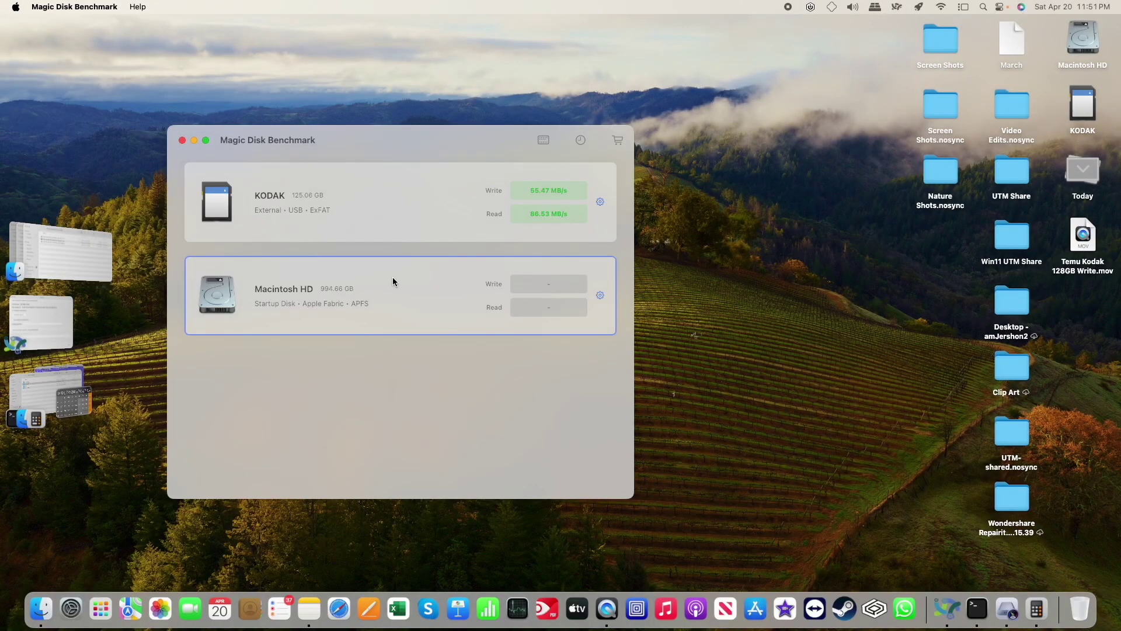
Select the KODAK card to show its 55.47 MB/s write and 86.53 MB/s read results
click(463, 223)
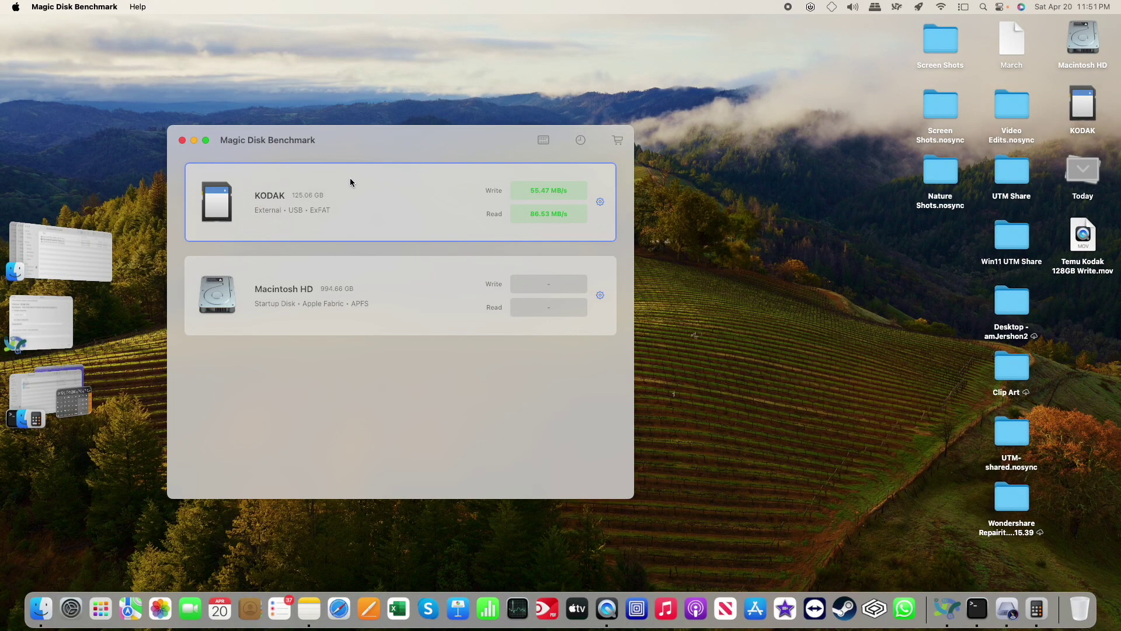